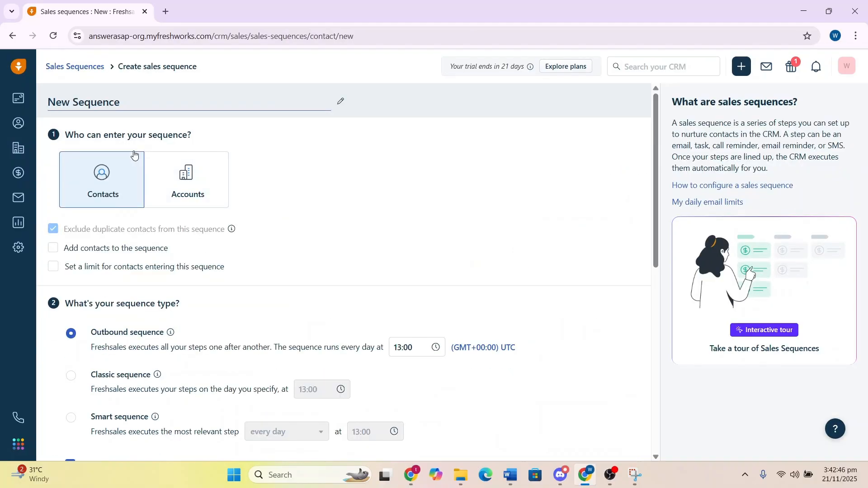
- Rename the sales sequence to "New Leads" and choose Contacts as the records that can enter it
{"action": "left_click_drag", "start_coordinate": [148, 102], "coordinate": [18, 97]}
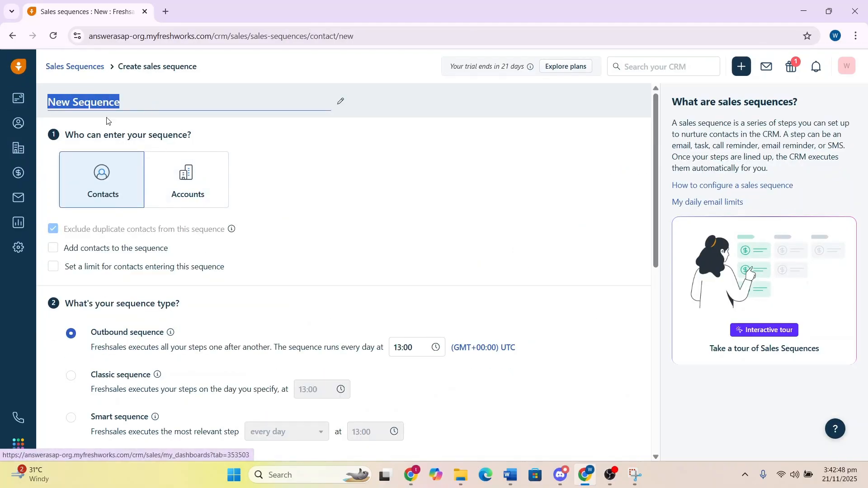
{"action": "type", "text": "New L"}
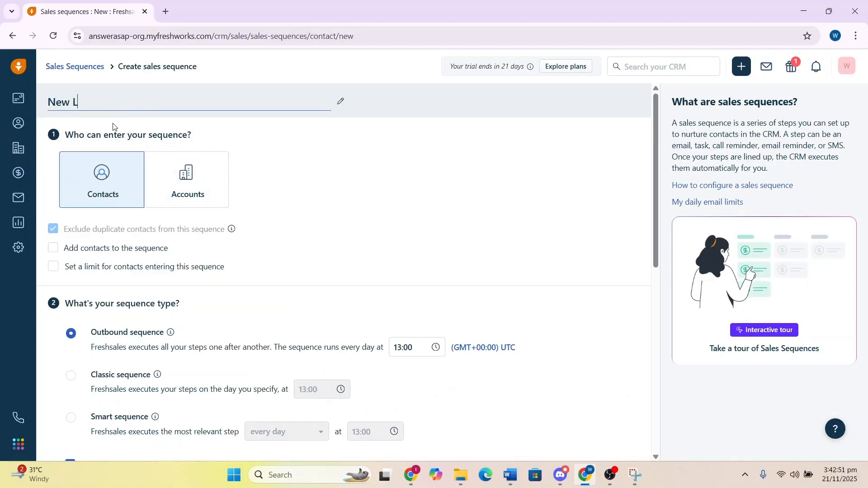
{"action": "type", "text": "eads"}
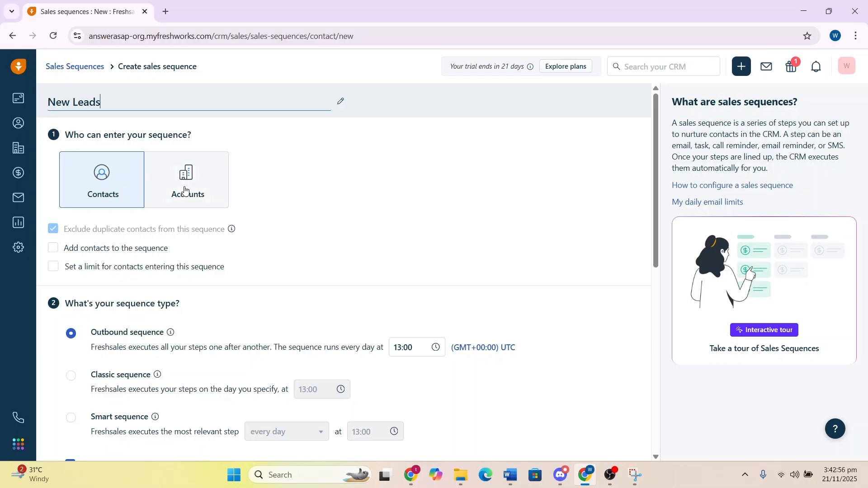
{"action": "left_click", "coordinate": [101, 184]}
{"action": "key", "text": "Escape"}
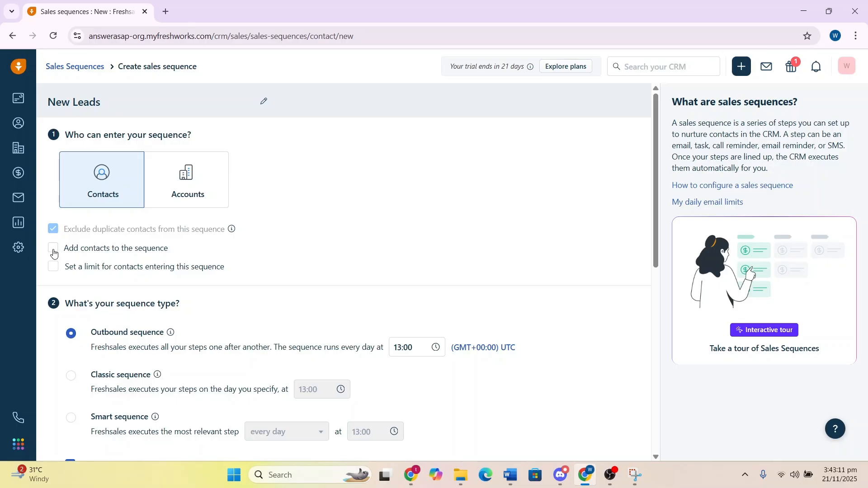
- Enable adding contacts to the sequence from the saved view "New Contacts" and confirm the choice
{"action": "left_click", "coordinate": [53, 251]}
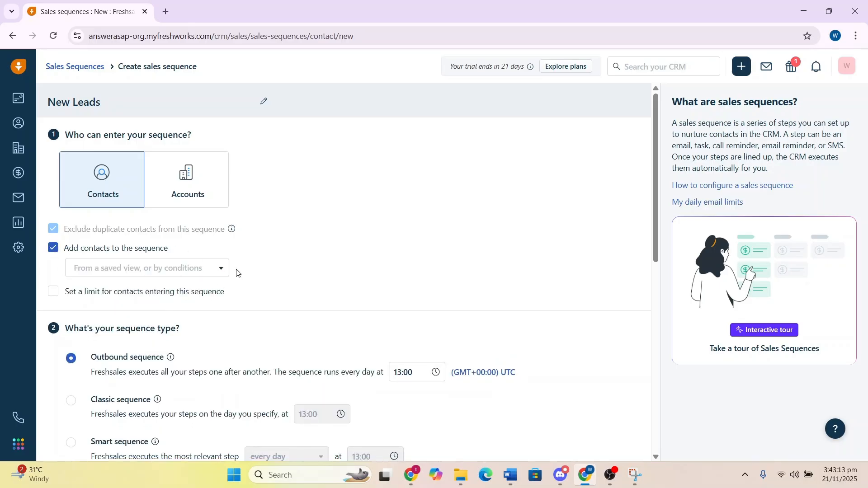
{"action": "left_click", "coordinate": [221, 273]}
{"action": "scroll", "coordinate": [121, 357], "scroll_direction": "down", "scroll_amount": 2}
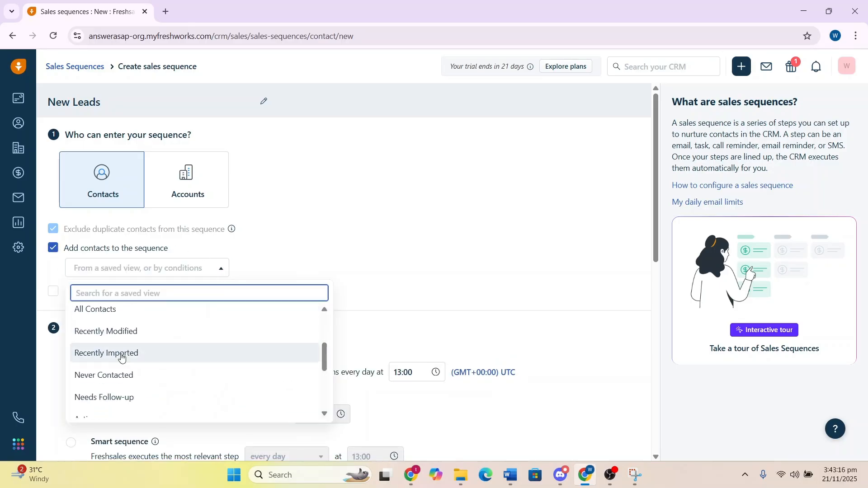
{"action": "scroll", "coordinate": [119, 359], "scroll_direction": "up", "scroll_amount": 1}
{"action": "left_click", "coordinate": [111, 343]}
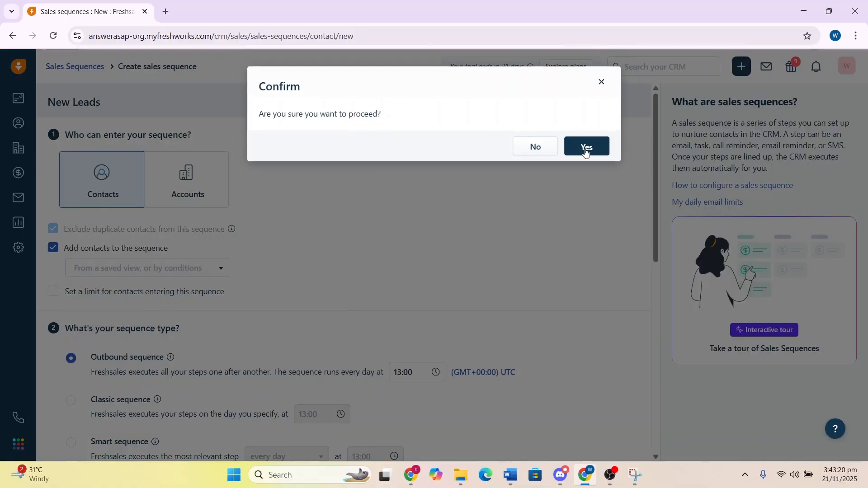
{"action": "left_click", "coordinate": [586, 147]}
- Try the Classic sequence type and switch back to Outbound sequence
{"action": "scroll", "coordinate": [149, 249], "scroll_direction": "down", "scroll_amount": 5}
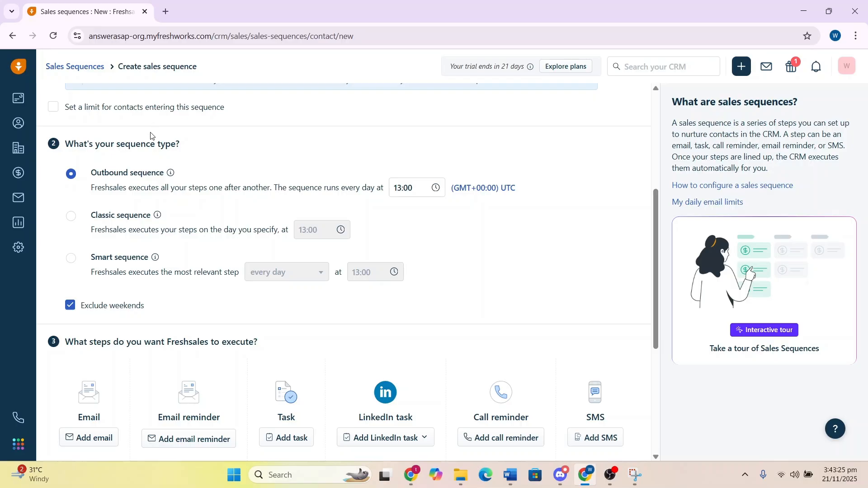
{"action": "scroll", "coordinate": [84, 129], "scroll_direction": "down", "scroll_amount": 1}
{"action": "scroll", "coordinate": [84, 129], "scroll_direction": "up", "scroll_amount": 1}
{"action": "left_click", "coordinate": [71, 218]}
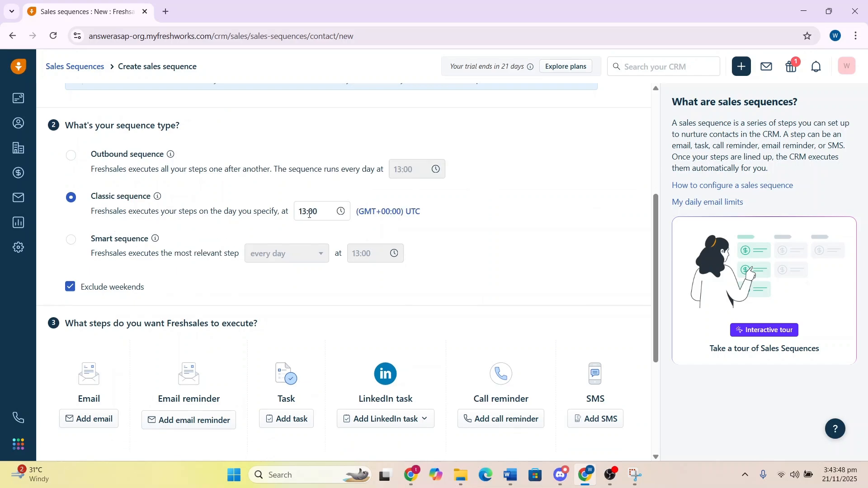
{"action": "left_click", "coordinate": [71, 157]}
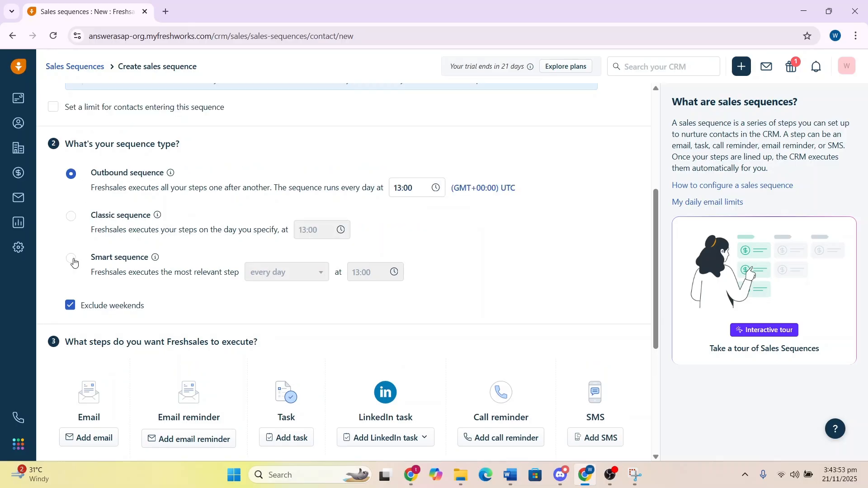
- Add an email step to the sequence using the "Reach out to new leads" email template
{"action": "scroll", "coordinate": [186, 295], "scroll_direction": "down", "scroll_amount": 3}
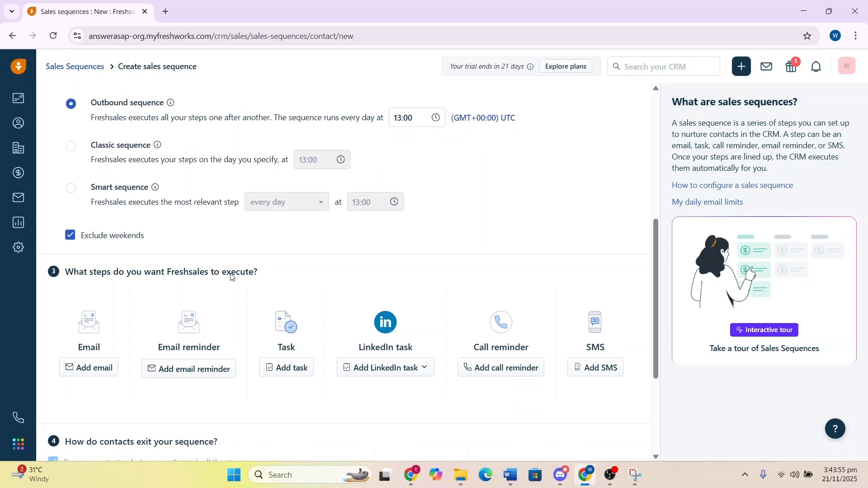
{"action": "scroll", "coordinate": [120, 199], "scroll_direction": "down", "scroll_amount": 2}
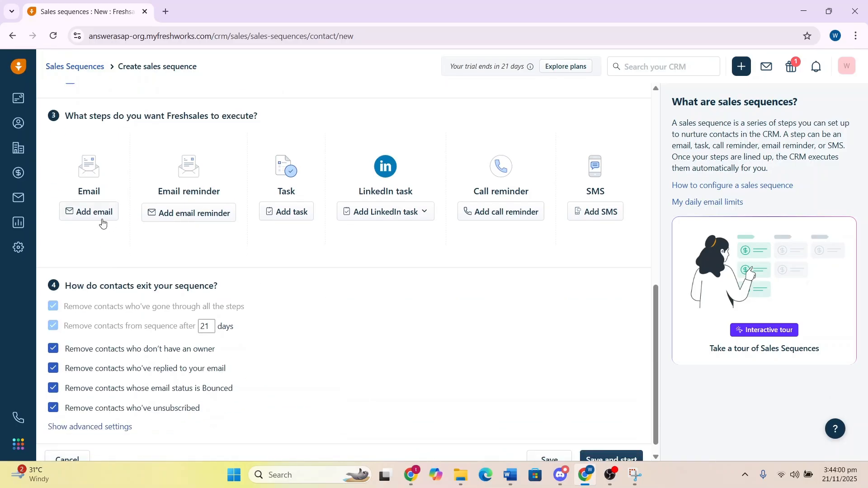
{"action": "left_click", "coordinate": [96, 214]}
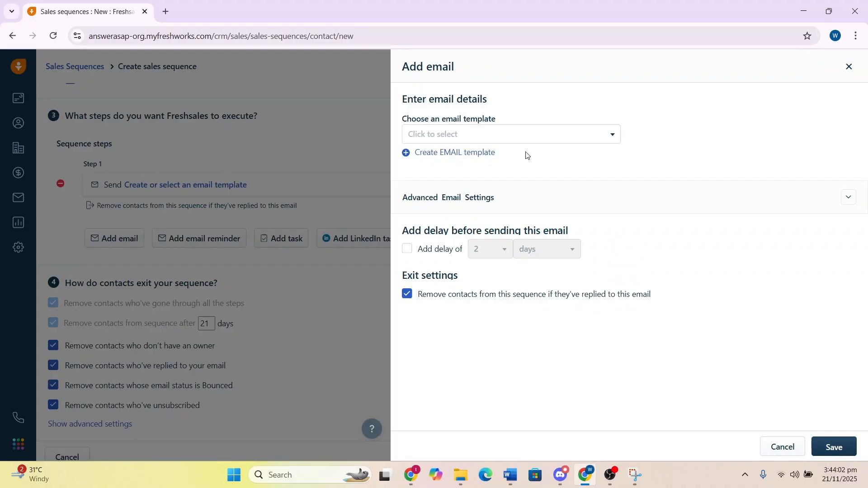
{"action": "left_click", "coordinate": [443, 133]}
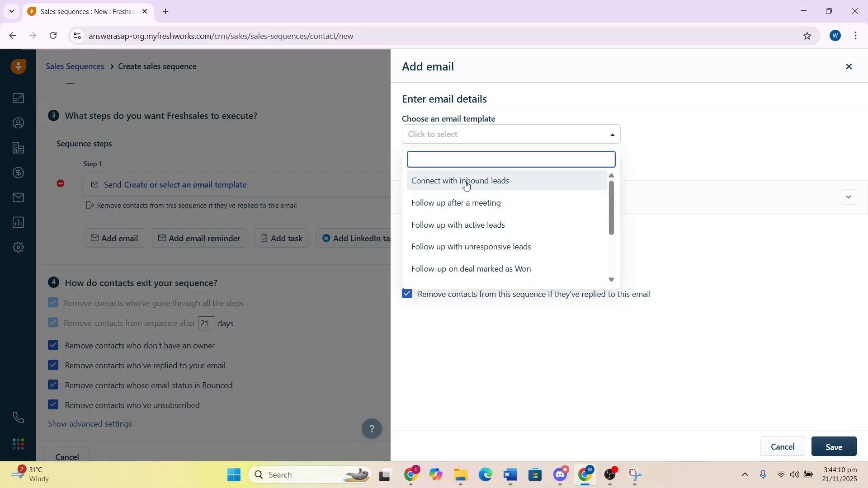
{"action": "scroll", "coordinate": [465, 185], "scroll_direction": "down", "scroll_amount": 3}
{"action": "scroll", "coordinate": [462, 185], "scroll_direction": "up", "scroll_amount": 3}
{"action": "scroll", "coordinate": [459, 189], "scroll_direction": "down", "scroll_amount": 4}
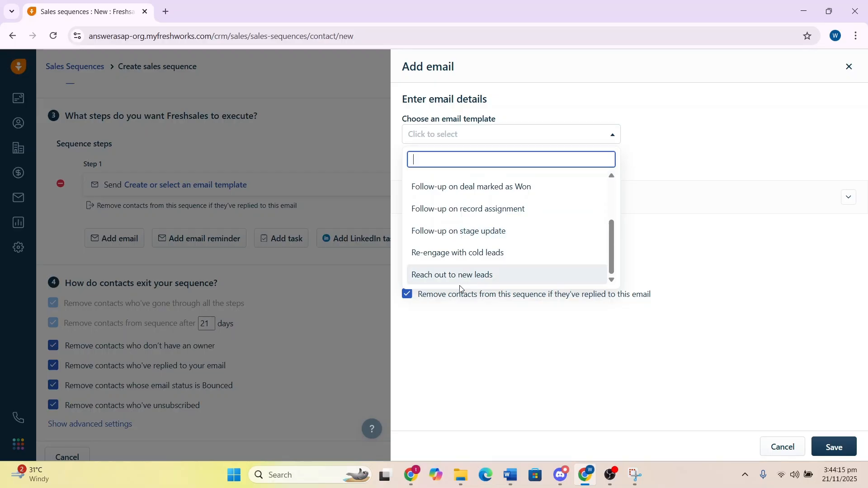
{"action": "left_click", "coordinate": [454, 275]}
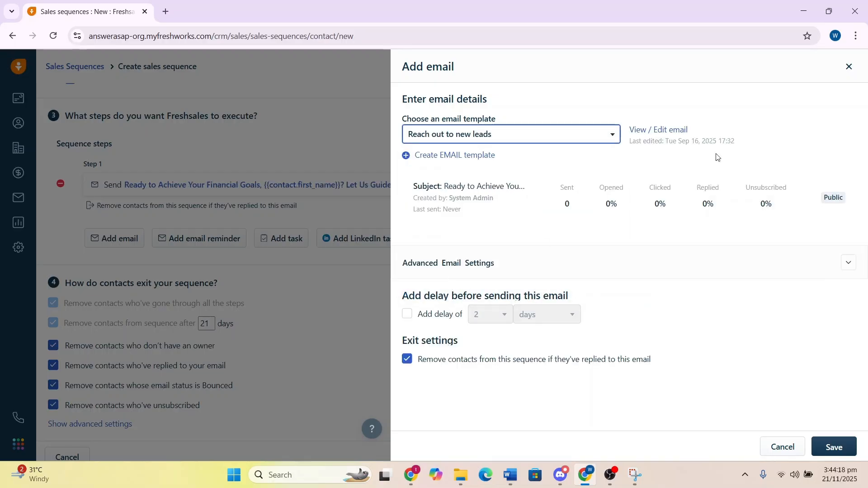
- Review the chosen email template's content, close it without editing, and save the email step
{"action": "left_click", "coordinate": [663, 132]}
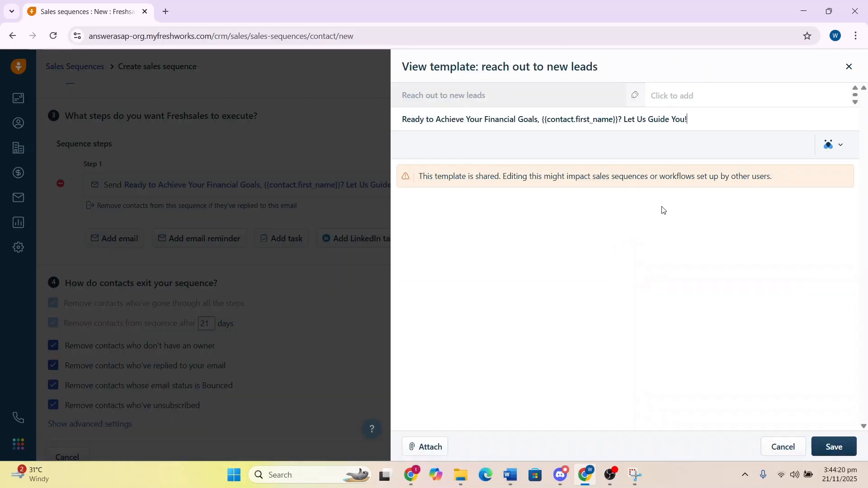
{"action": "scroll", "coordinate": [564, 241], "scroll_direction": "down", "scroll_amount": 3}
{"action": "scroll", "coordinate": [522, 244], "scroll_direction": "up", "scroll_amount": 2}
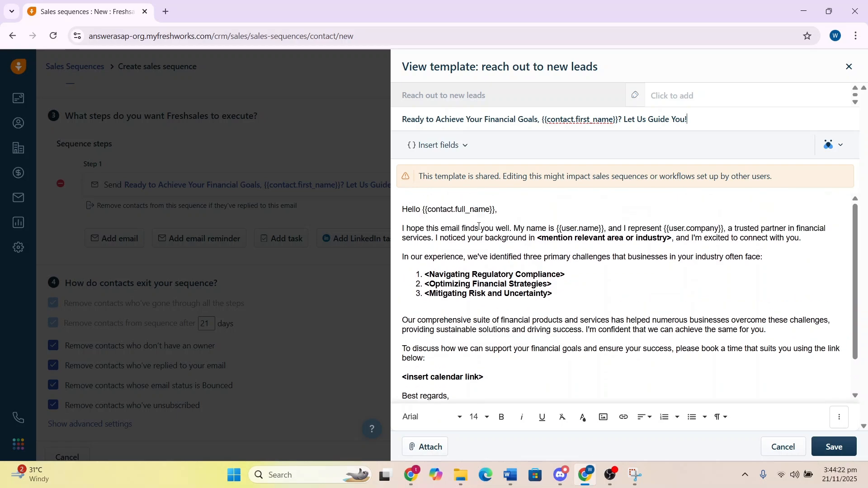
{"action": "left_click", "coordinate": [438, 209]}
{"action": "scroll", "coordinate": [464, 243], "scroll_direction": "down", "scroll_amount": 2}
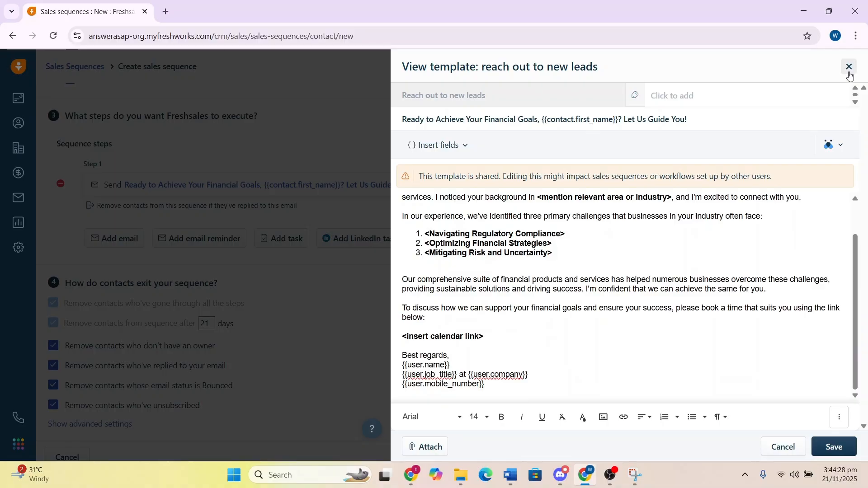
{"action": "left_click", "coordinate": [848, 67]}
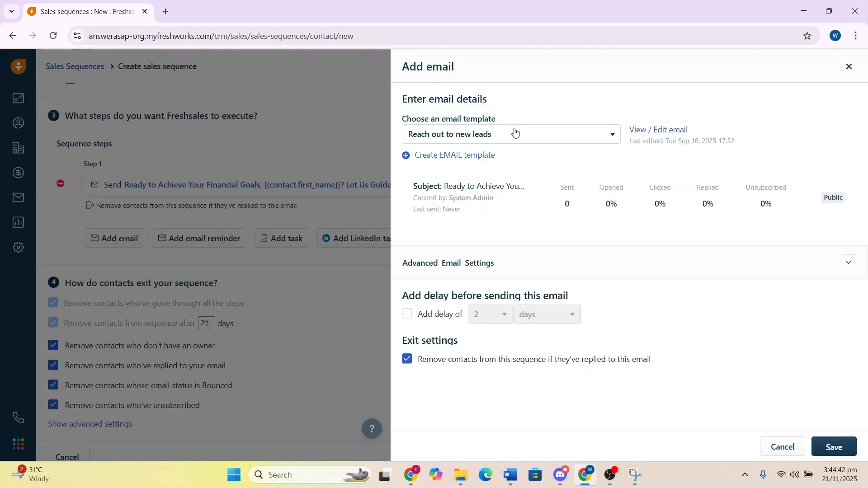
{"action": "left_click", "coordinate": [834, 447]}
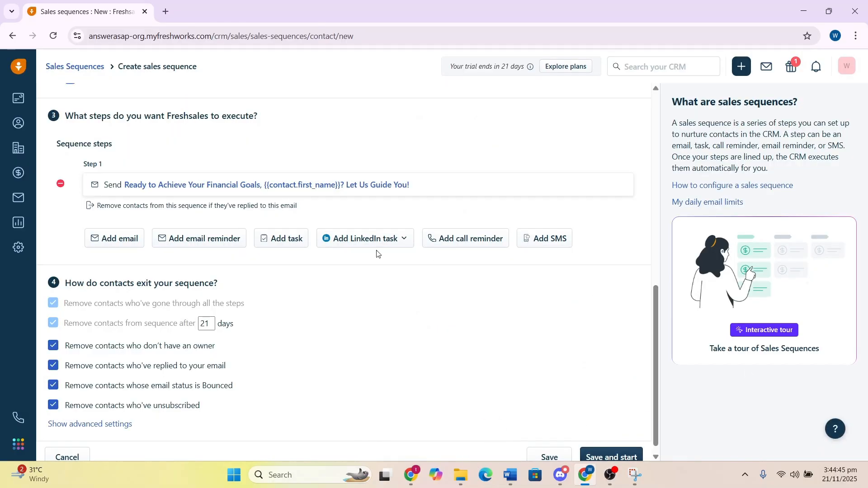
- Add and save an email reminder using the "Follow up with unresponsive leads" template, conditional on "Reach out to new leads" being sent
{"action": "left_click", "coordinate": [204, 234]}
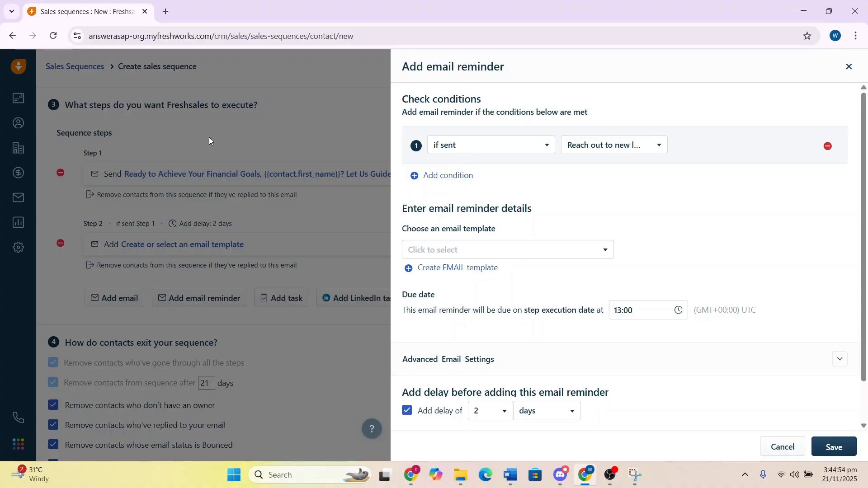
{"action": "left_click", "coordinate": [625, 144]}
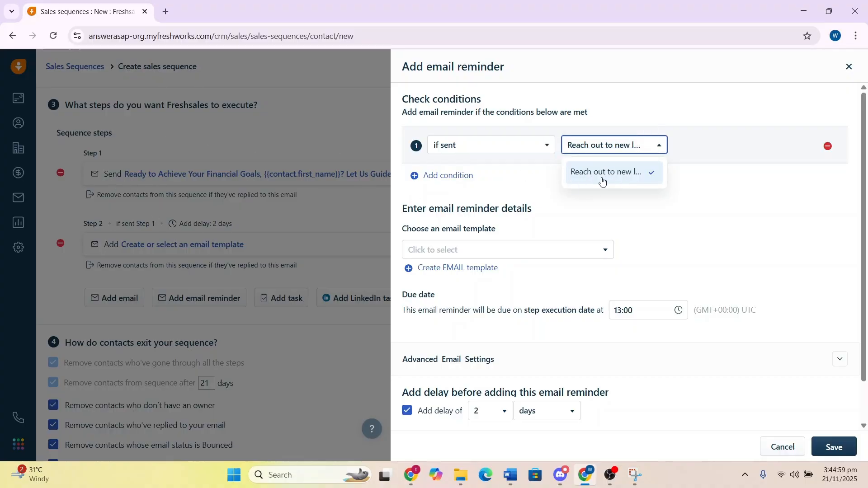
{"action": "left_click", "coordinate": [490, 190]}
{"action": "left_click", "coordinate": [468, 250]}
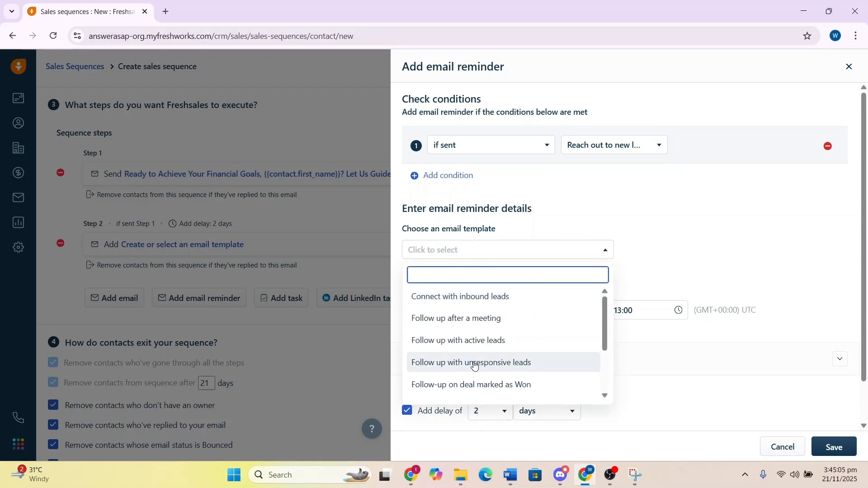
{"action": "left_click", "coordinate": [483, 367]}
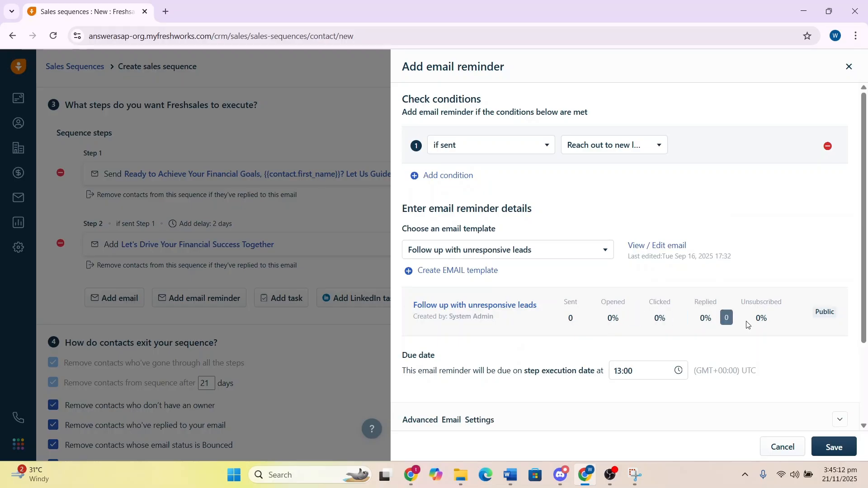
{"action": "scroll", "coordinate": [562, 329], "scroll_direction": "down", "scroll_amount": 3}
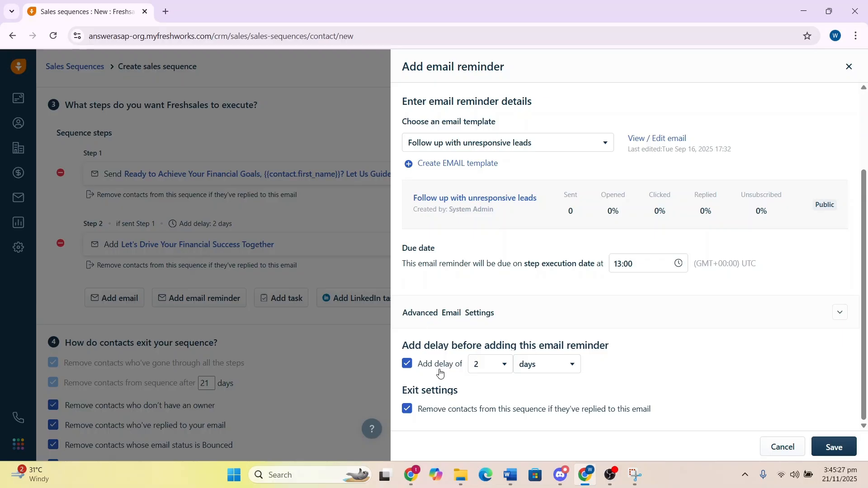
{"action": "left_click", "coordinate": [834, 447]}
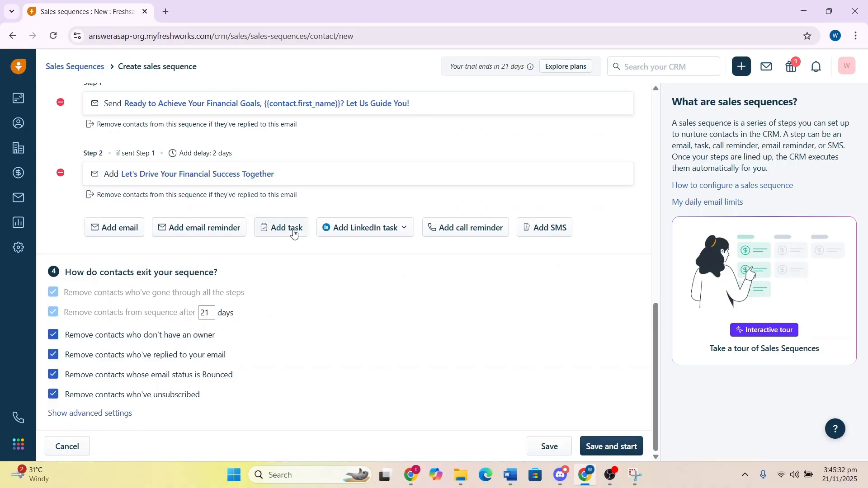
- Examine the settings for task and call reminder steps, including the call reminder's owner options, and discard both
{"action": "left_click", "coordinate": [293, 233]}
{"action": "scroll", "coordinate": [476, 202], "scroll_direction": "down", "scroll_amount": 2}
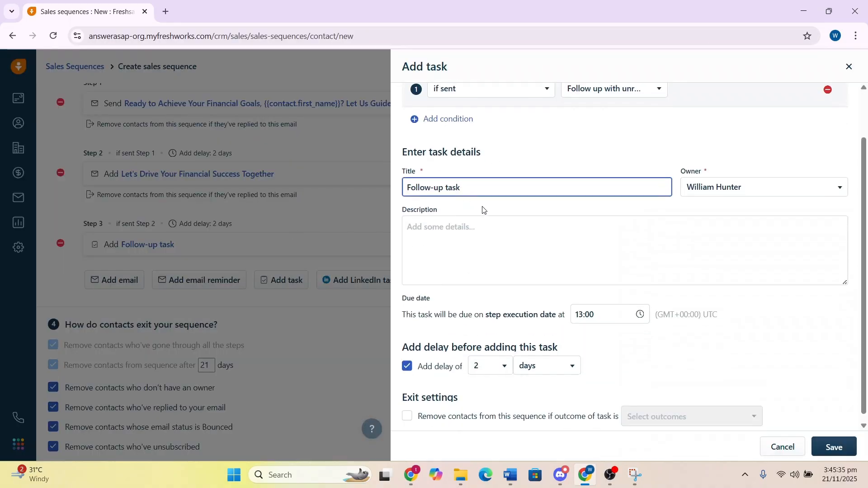
{"action": "left_click", "coordinate": [849, 67]}
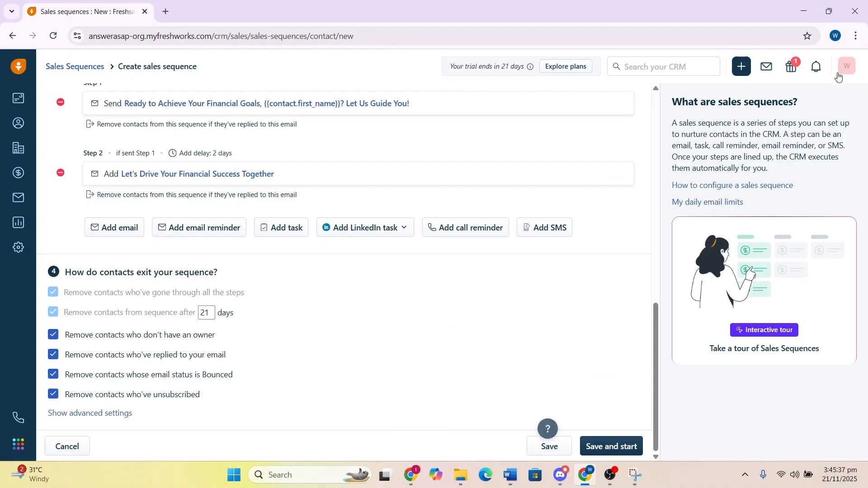
{"action": "left_click", "coordinate": [475, 230]}
{"action": "scroll", "coordinate": [674, 205], "scroll_direction": "down", "scroll_amount": 2}
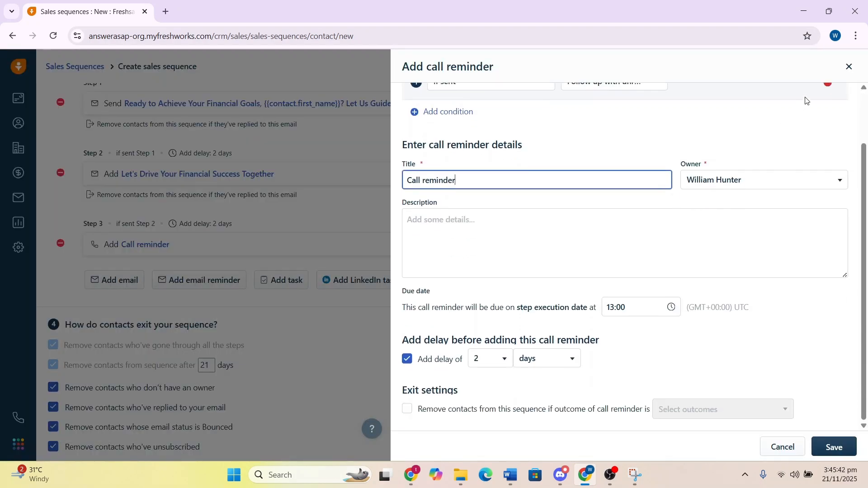
{"action": "left_click", "coordinate": [763, 184]}
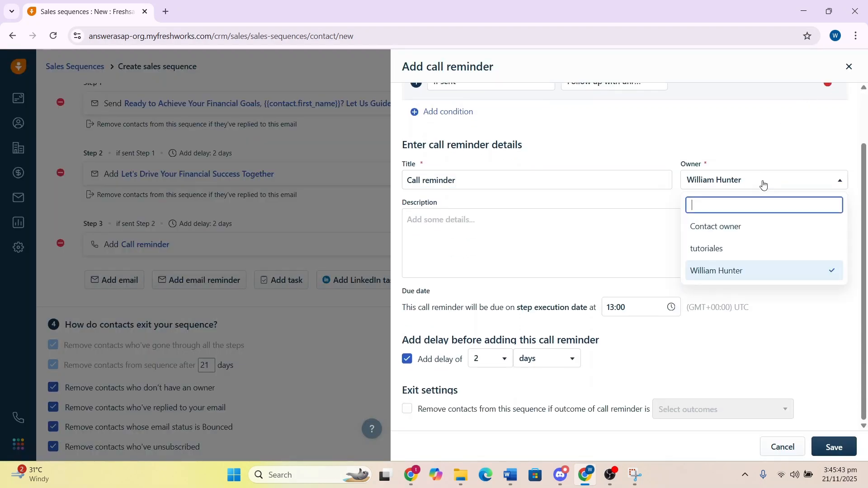
{"action": "left_click", "coordinate": [652, 202]}
{"action": "left_click", "coordinate": [848, 66]}
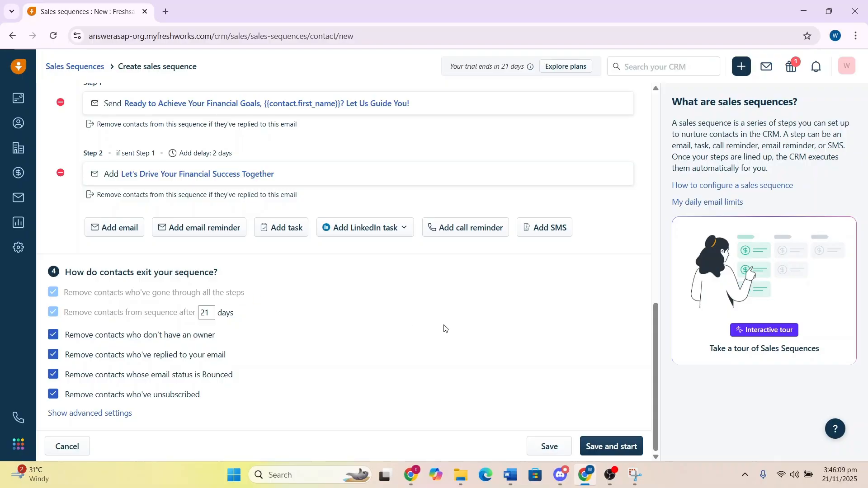
- Review the completed sequence setup, save the sequence and start it
{"action": "scroll", "coordinate": [445, 329], "scroll_direction": "up", "scroll_amount": 10}
{"action": "scroll", "coordinate": [473, 333], "scroll_direction": "down", "scroll_amount": 10}
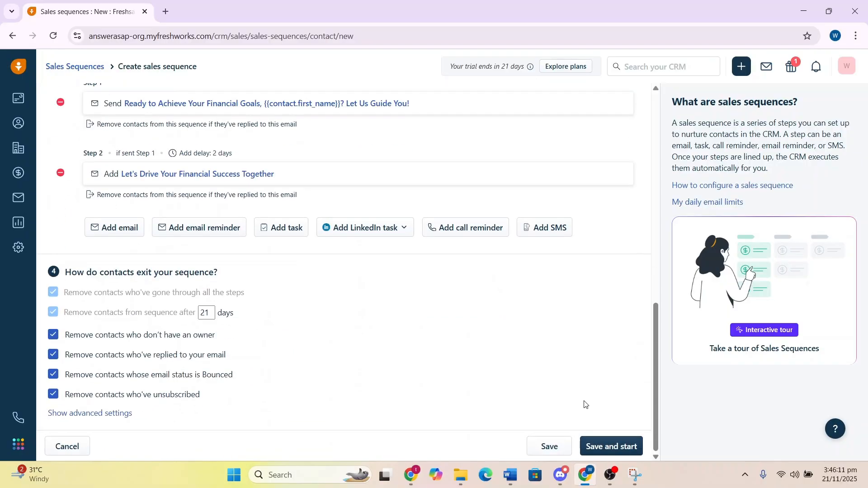
{"action": "left_click", "coordinate": [618, 447]}
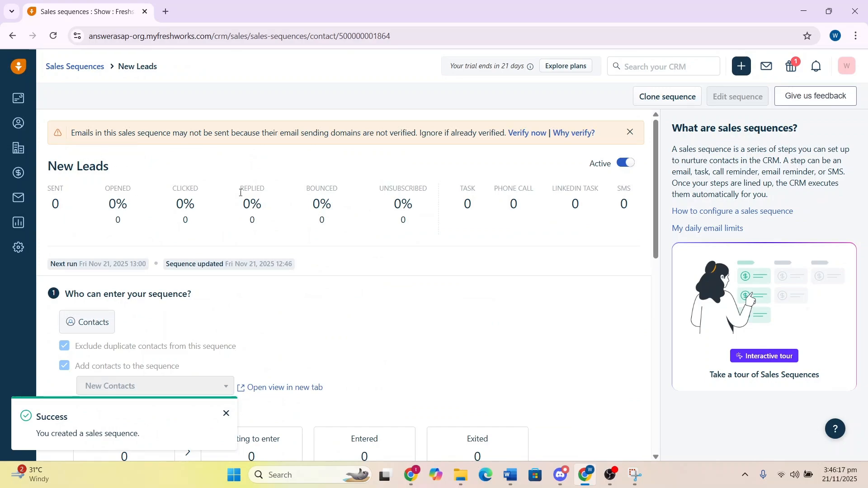
- Return to the sales sequences list and browse the templates offered for creating another sequence
{"action": "left_click", "coordinate": [68, 69]}
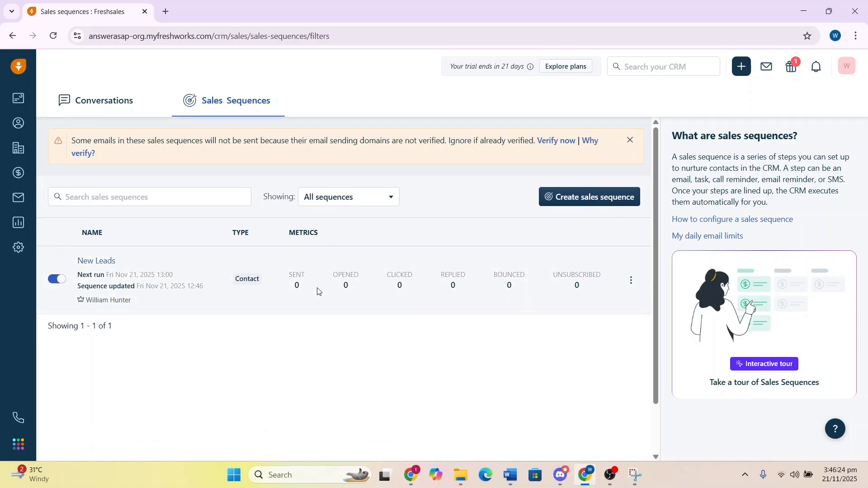
{"action": "left_click", "coordinate": [590, 196]}
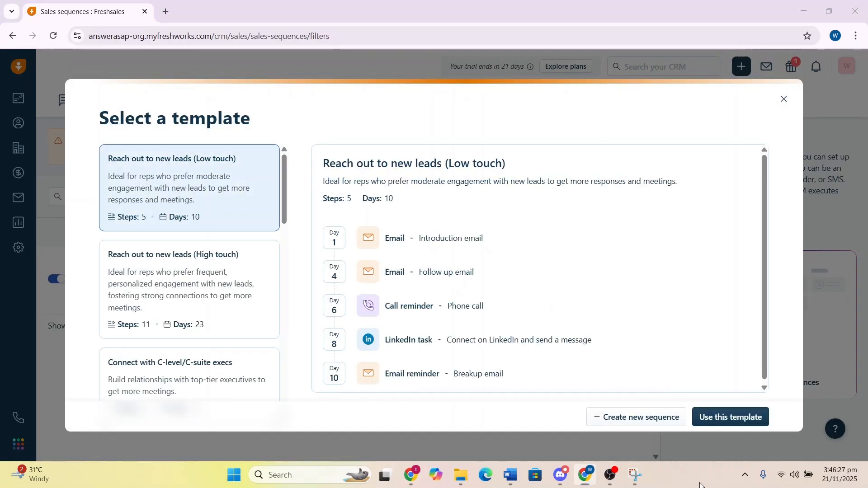
{"action": "scroll", "coordinate": [216, 258], "scroll_direction": "down", "scroll_amount": 12}
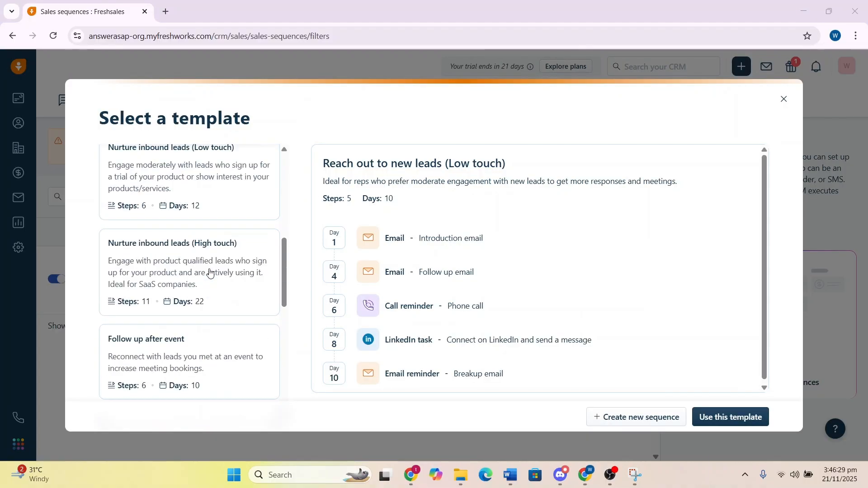
{"action": "scroll", "coordinate": [206, 274], "scroll_direction": "down", "scroll_amount": 2}
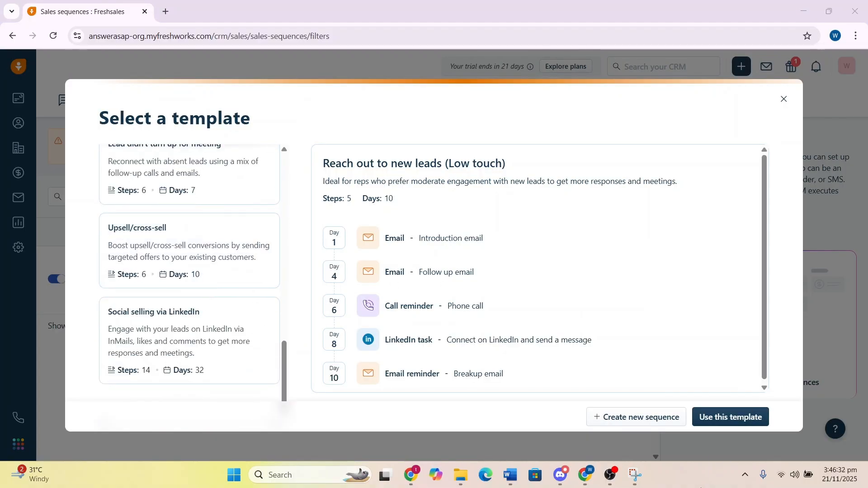